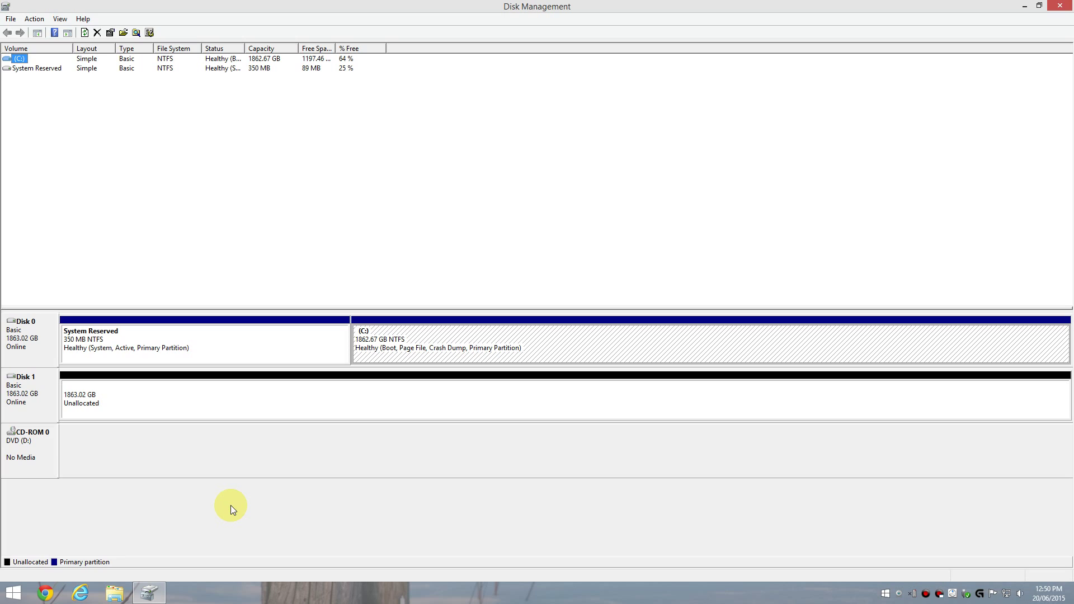
# Create a quick-formatted NTFS simple volume using all 1907727 MB of Disk 1's unallocated space
pyautogui.rightClick(157, 399)
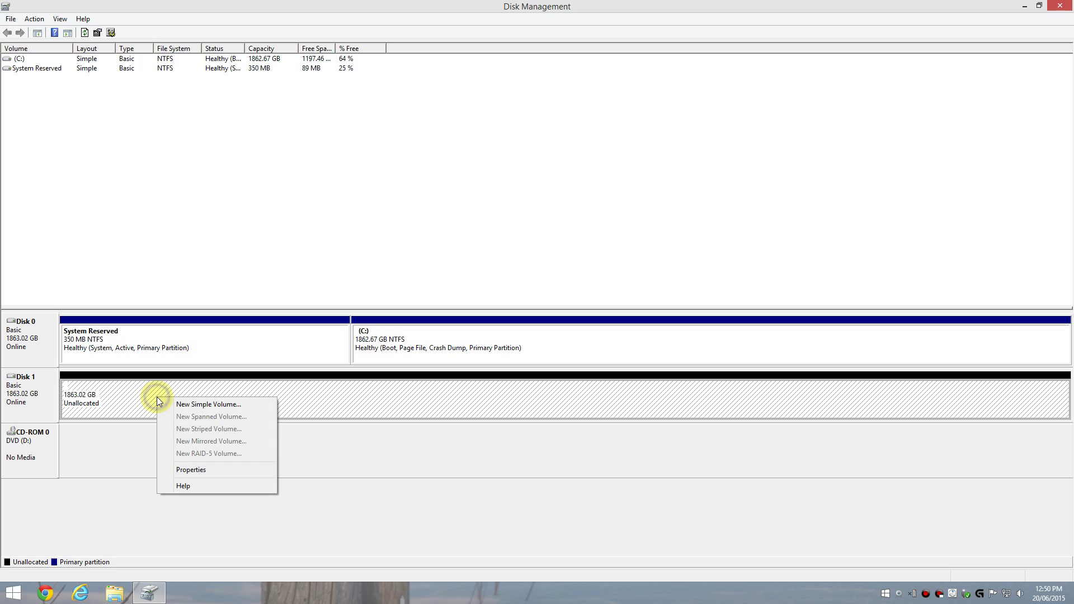
pyautogui.click(175, 404)
pyautogui.click(211, 263)
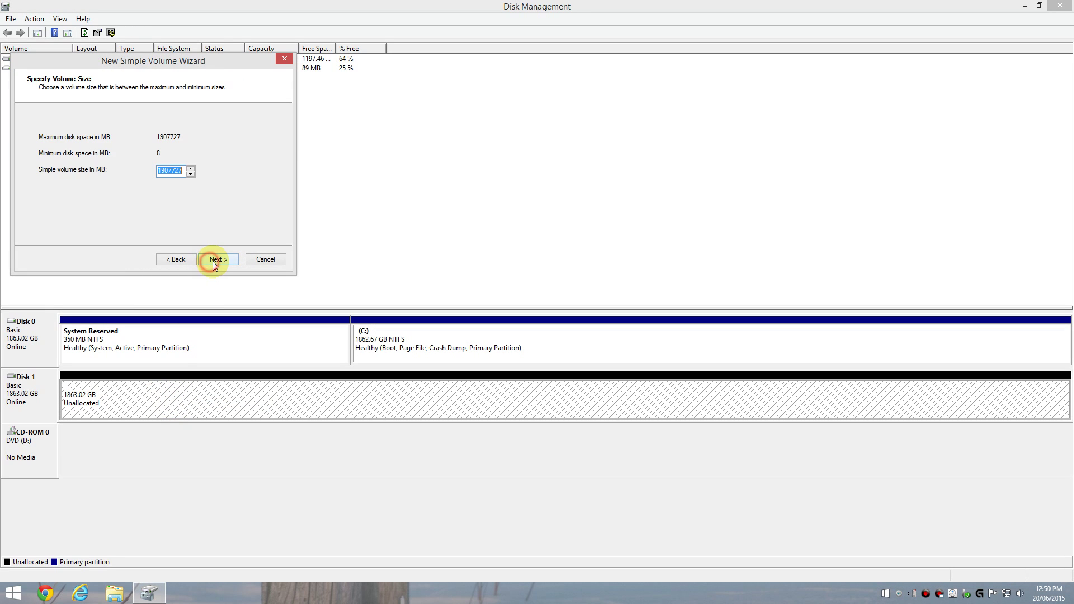
pyautogui.click(214, 262)
pyautogui.click(212, 260)
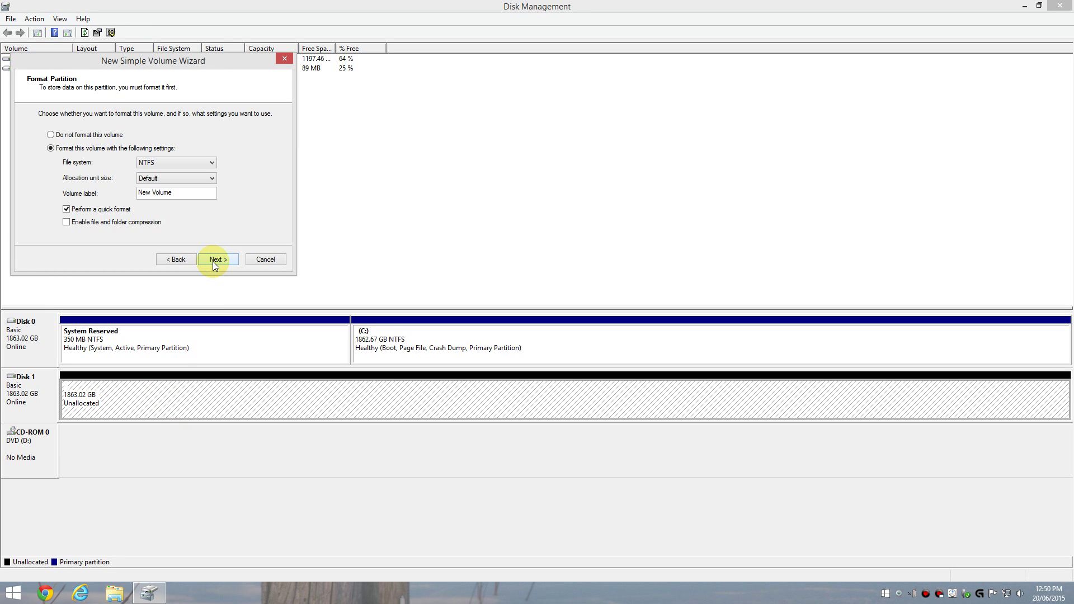
pyautogui.click(213, 261)
pyautogui.click(217, 260)
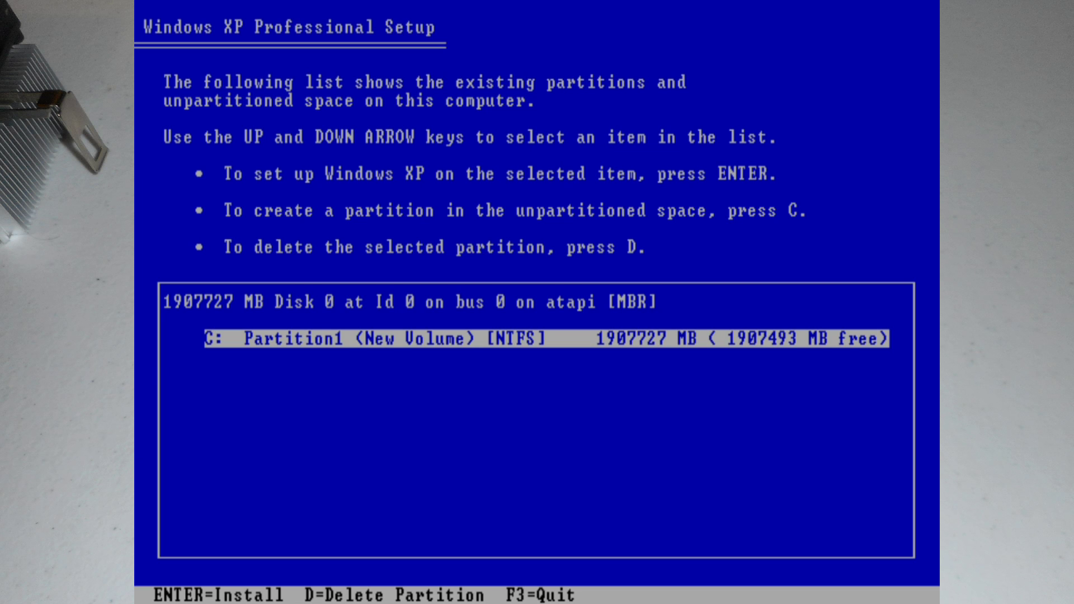
# Choose the C: Partition1 (New Volume) NTFS partition as the Windows XP install target
pyautogui.press('Return')
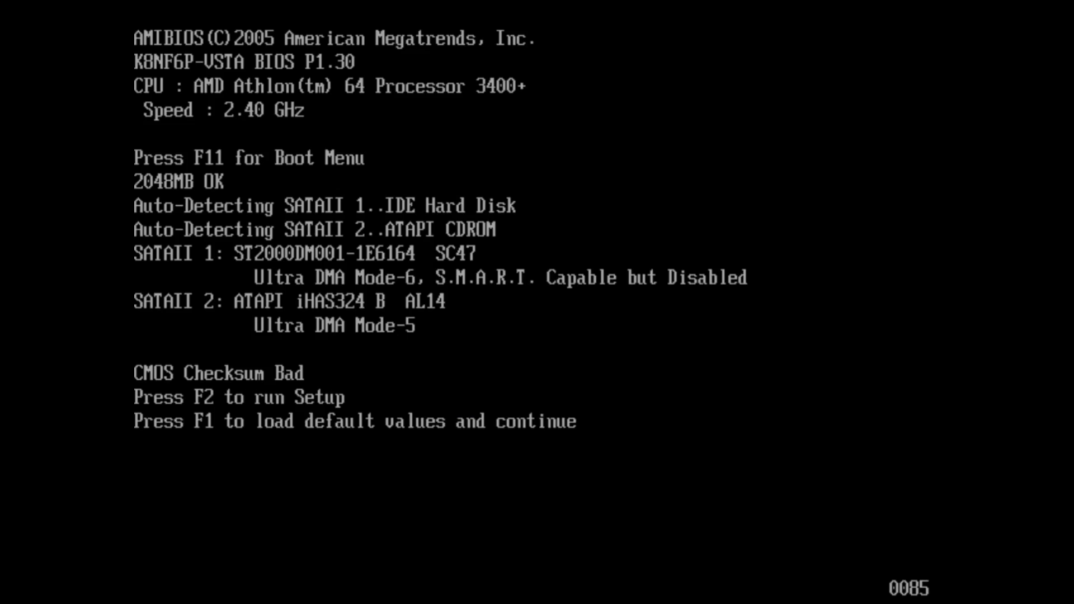
# Enter BIOS setup and set the system time to 13:12 and date to 06/20/2015
pyautogui.press('F2')
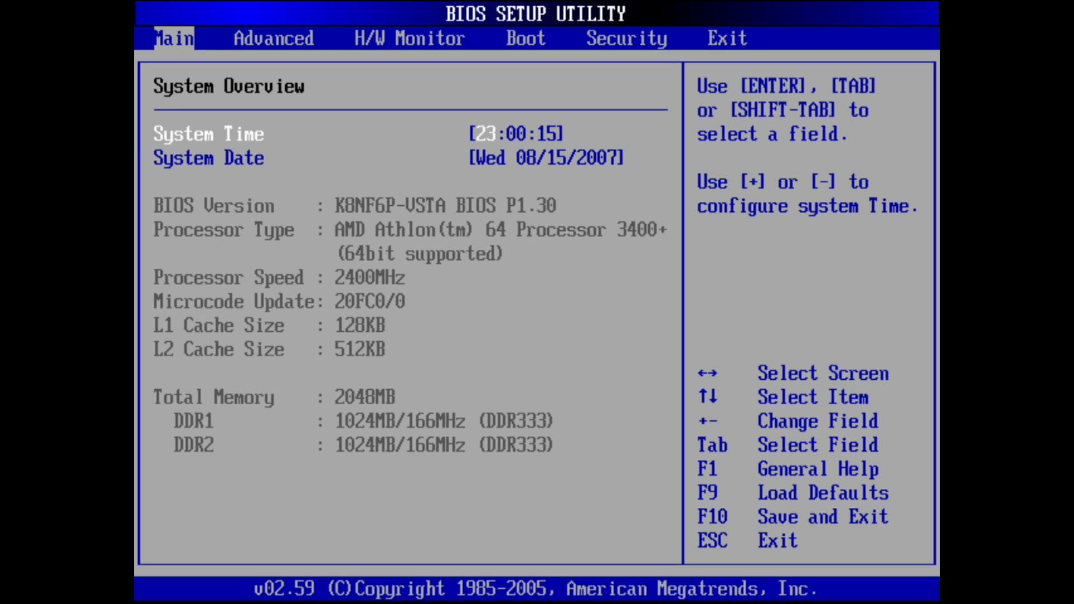
pyautogui.write('13')
pyautogui.press('Tab')
pyautogui.write('12')
pyautogui.press('Down')
pyautogui.press('Tab')
pyautogui.press('Tab')
pyautogui.write('20122015')
pyautogui.press('Tab')
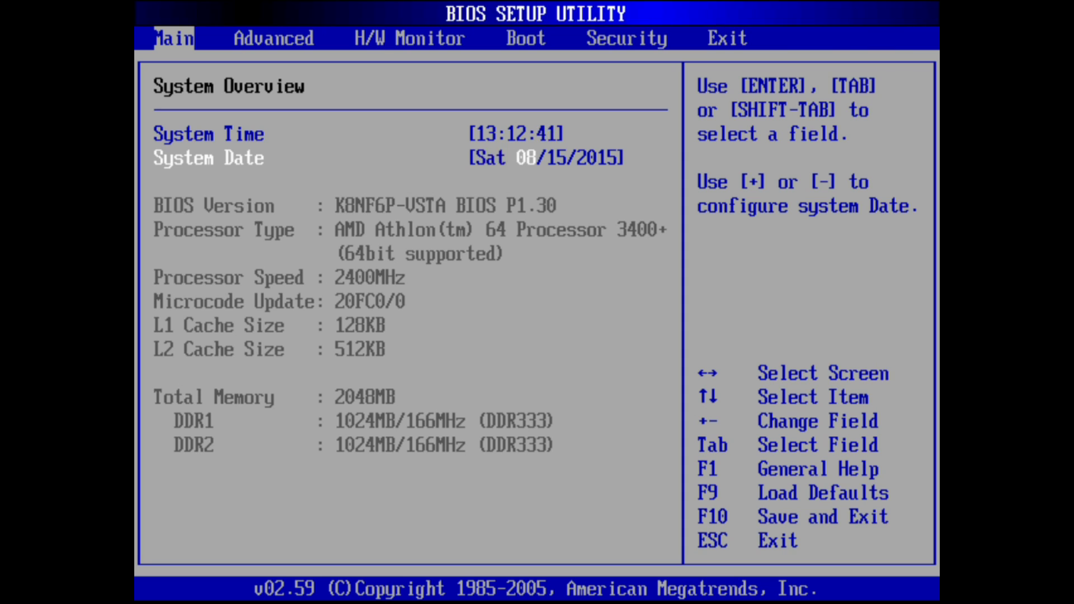
pyautogui.write('06')
pyautogui.press('Tab')
pyautogui.write('20')
# Set Memory Clock to 200MHz (DDR400) in Advanced > CPU Configuration
pyautogui.press('Right')
pyautogui.press('Return')
pyautogui.press('Down')
pyautogui.press('Down')
pyautogui.press('Down')
pyautogui.press('Down')
pyautogui.press('Down')
pyautogui.press('Down')
pyautogui.press('Down')
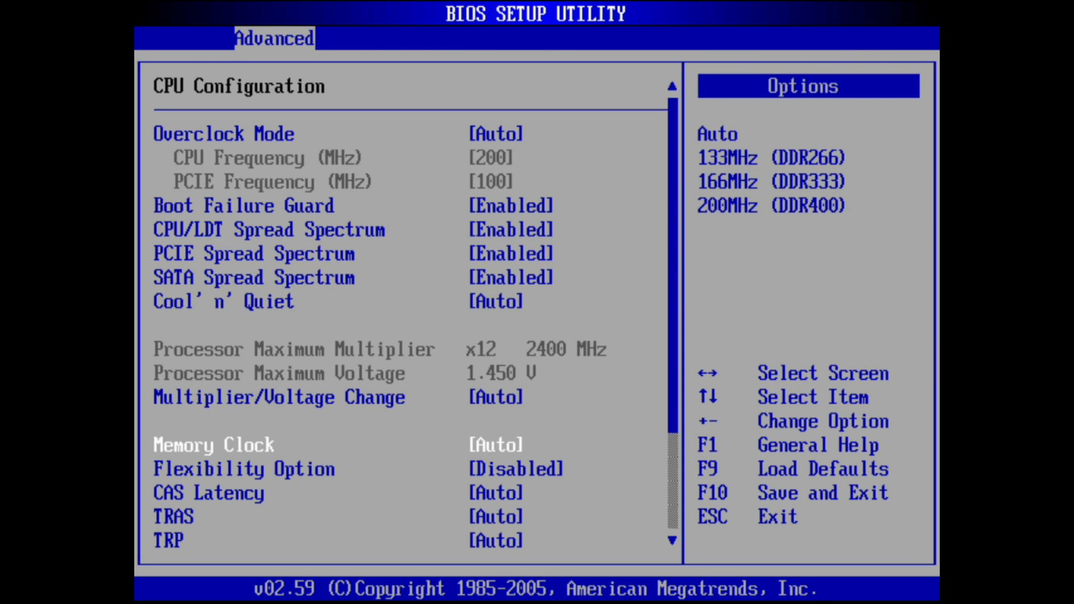
pyautogui.press('Return')
pyautogui.press('Down')
pyautogui.press('Down')
pyautogui.press('Down')
pyautogui.press('Return')
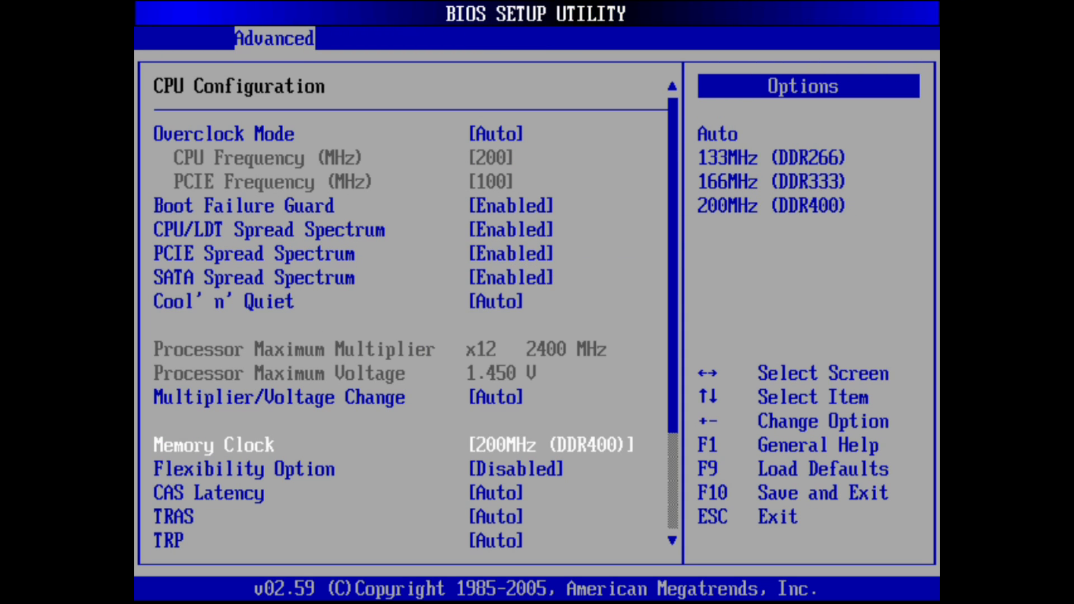
pyautogui.press('Escape')
# Disable OnBoard HD Audio in Chipset Configuration
pyautogui.press('Down')
pyautogui.press('Return')
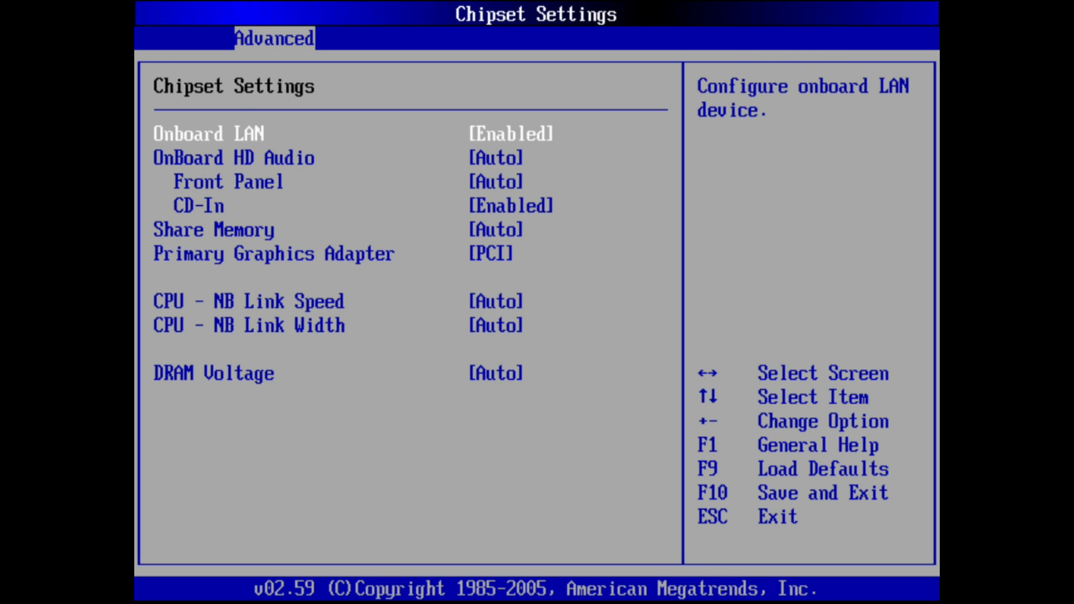
pyautogui.press('Down')
pyautogui.press('Return')
pyautogui.press('Down')
pyautogui.press('Down')
pyautogui.press('Return')
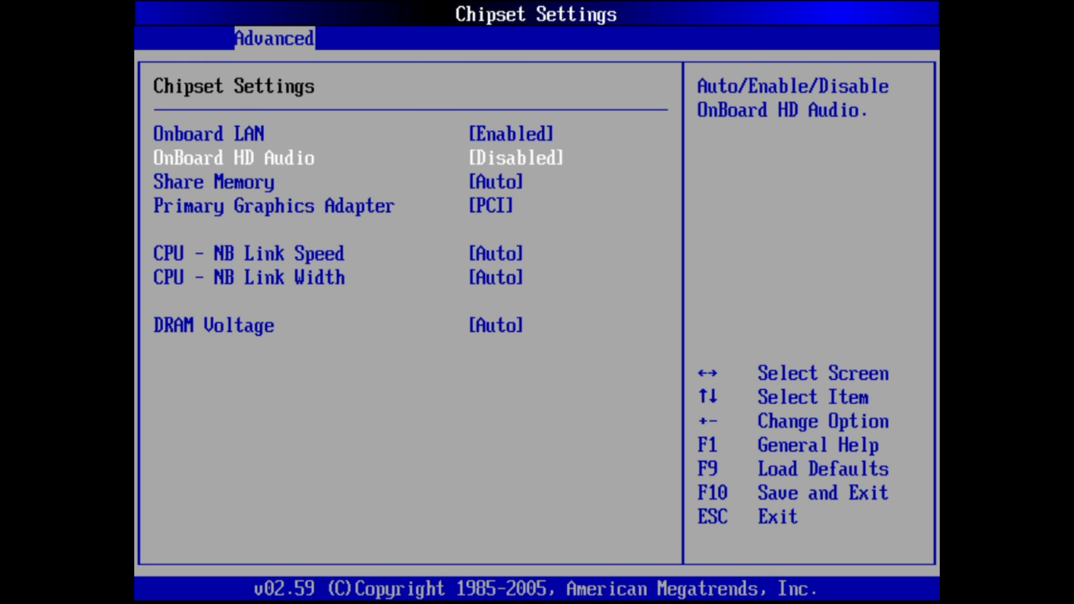
# Set the Primary Graphics Adapter to PCI Express
pyautogui.press('Down')
pyautogui.press('Down')
pyautogui.press('Return')
pyautogui.press('Up')
pyautogui.press('Return')
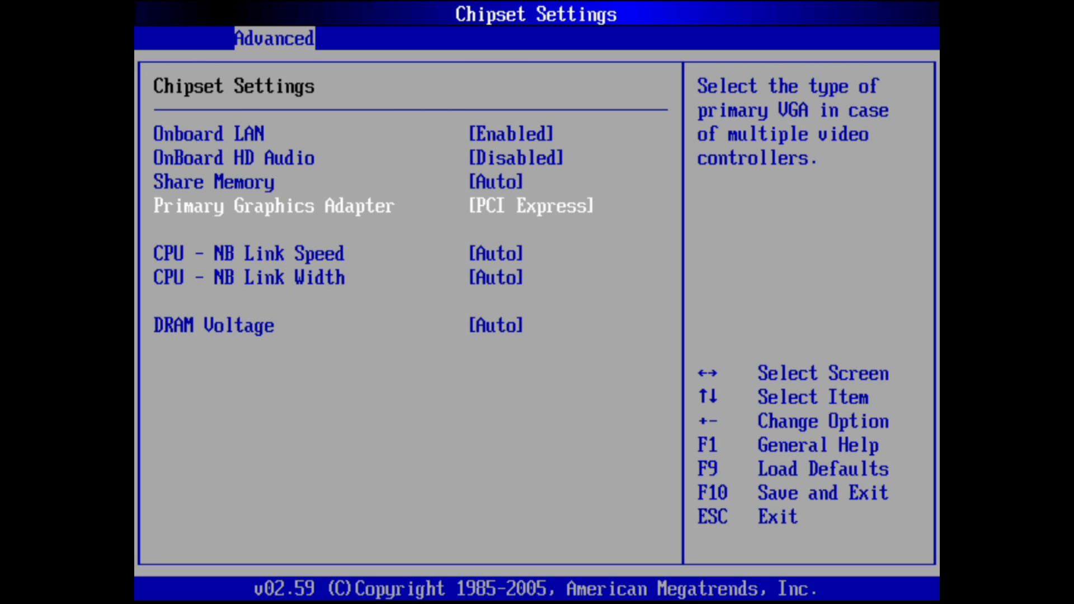
pyautogui.press('Down')
pyautogui.press('Down')
pyautogui.press('Down')
# Disable the onboard IDE controller in IDE Configuration
pyautogui.press('Escape')
pyautogui.press('Down')
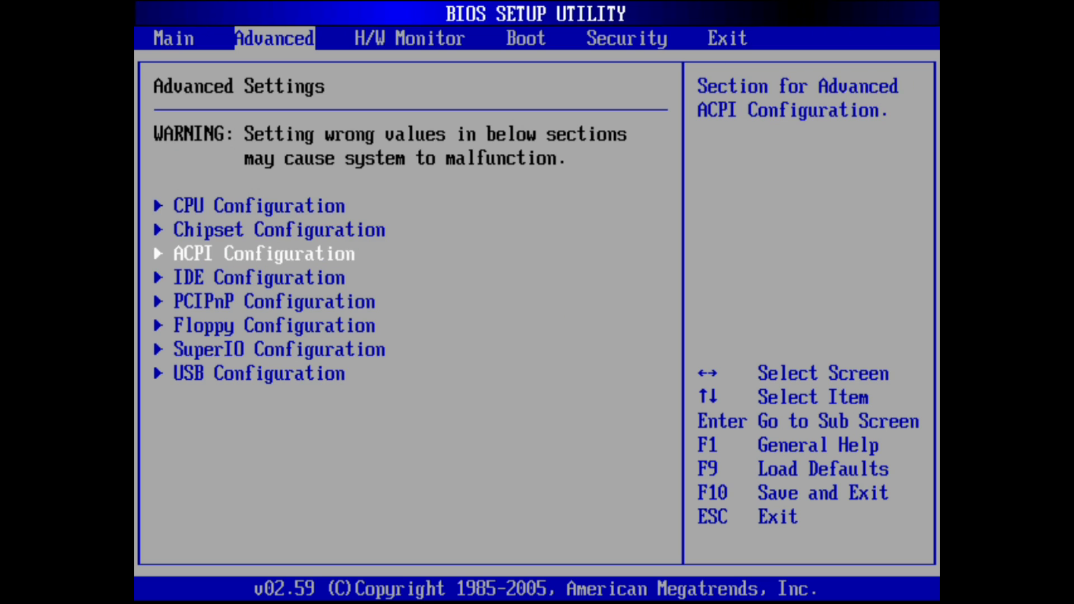
pyautogui.press('Return')
pyautogui.press('Escape')
pyautogui.press('Down')
pyautogui.press('Return')
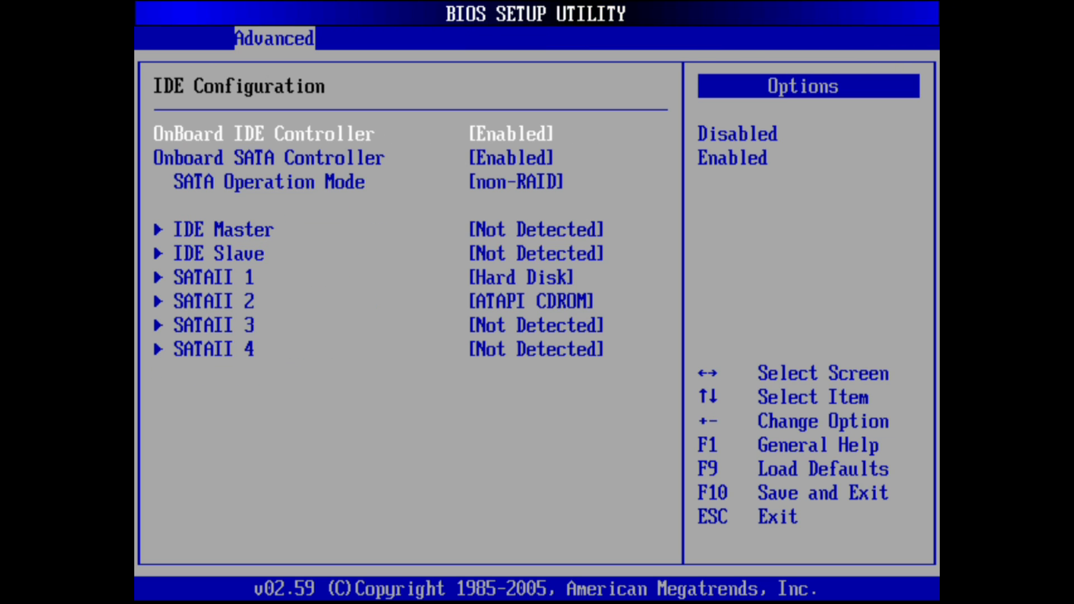
pyautogui.press('Return')
pyautogui.press('Up')
pyautogui.press('Return')
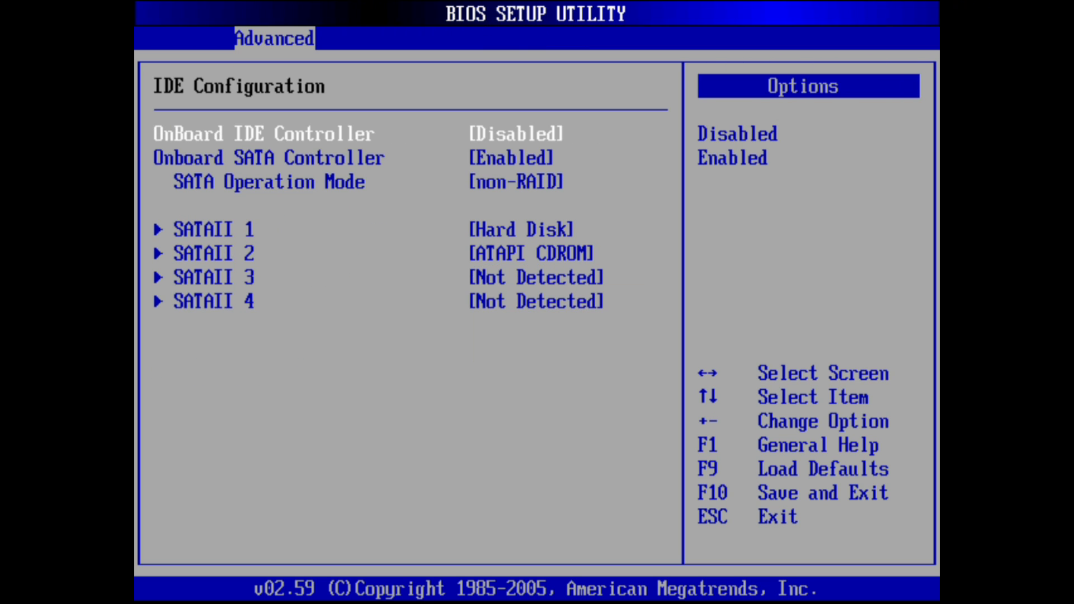
# Keep the SATA controller enabled in non-RAID operation mode
pyautogui.press('Down')
pyautogui.press('Return')
pyautogui.press('Return')
pyautogui.press('Down')
pyautogui.press('Return')
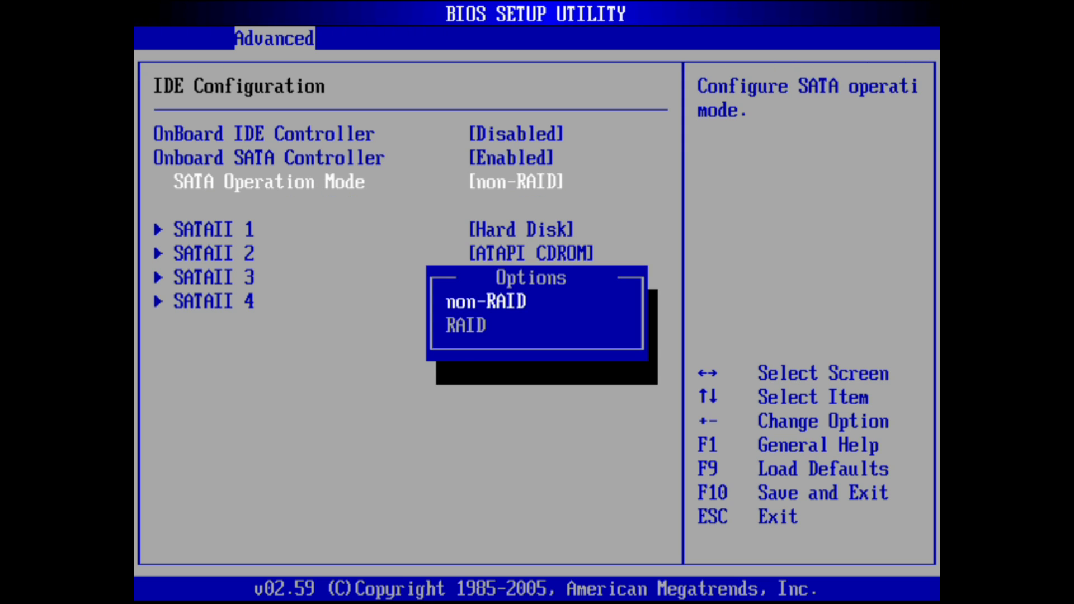
pyautogui.press('Return')
pyautogui.press('Down')
pyautogui.press('Escape')
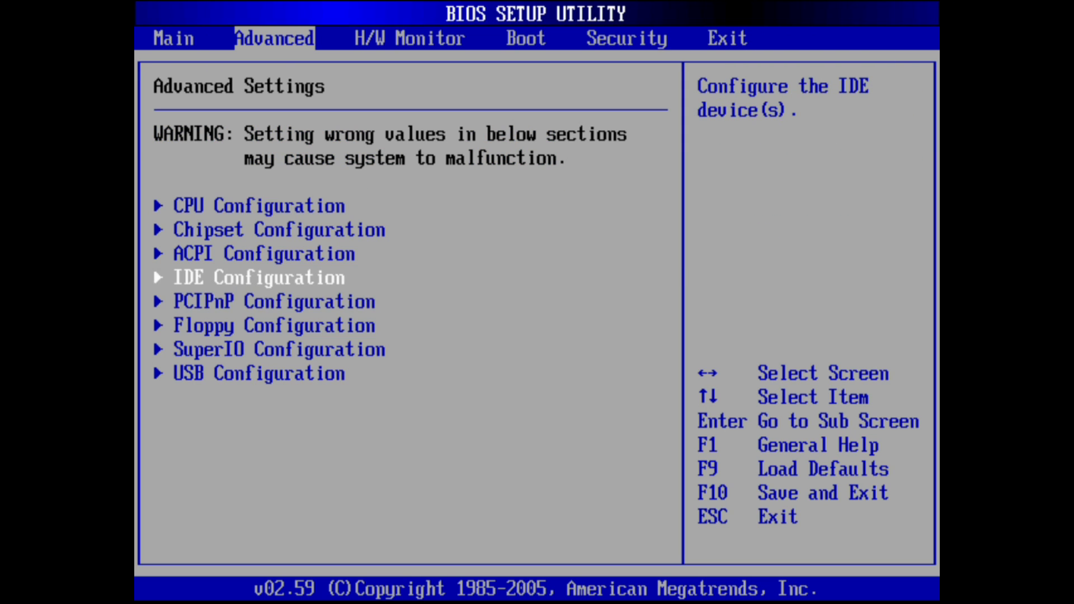
pyautogui.press('Down')
# Disable the floppy drive and the SuperIO floppy controller
pyautogui.press('Down')
pyautogui.press('Return')
pyautogui.press('Return')
pyautogui.press('Up')
pyautogui.press('Up')
pyautogui.press('Up')
pyautogui.press('Up')
pyautogui.press('Return')
pyautogui.press('Escape')
pyautogui.press('Down')
pyautogui.press('Return')
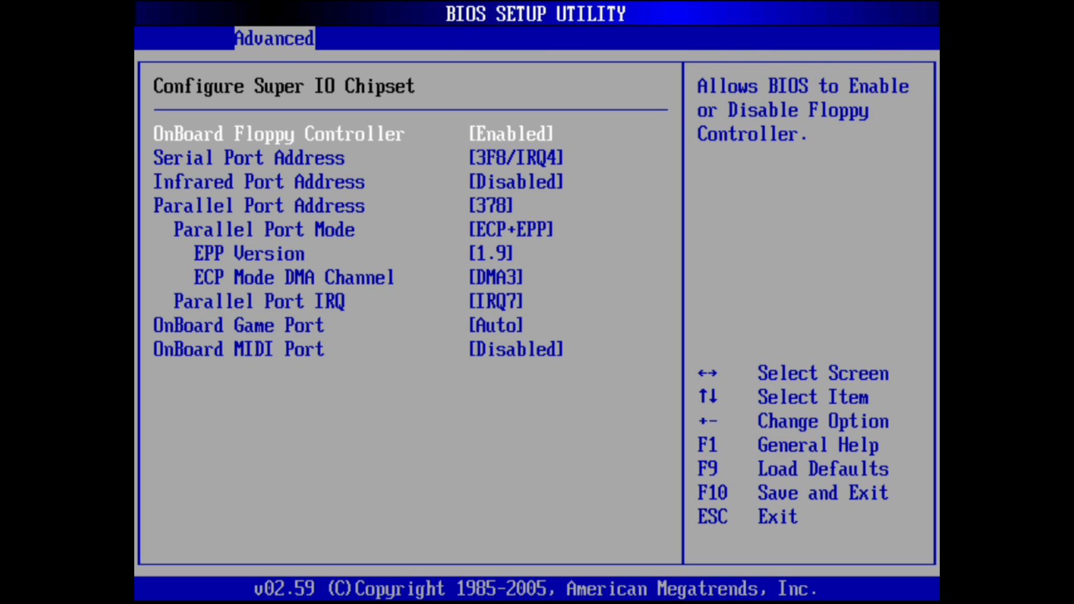
pyautogui.press('Return')
pyautogui.press('Up')
pyautogui.press('Return')
# Disable the serial and parallel ports and bring up the onboard game port options
pyautogui.press('Down')
pyautogui.press('Return')
pyautogui.press('Up')
pyautogui.press('Return')
pyautogui.press('Down')
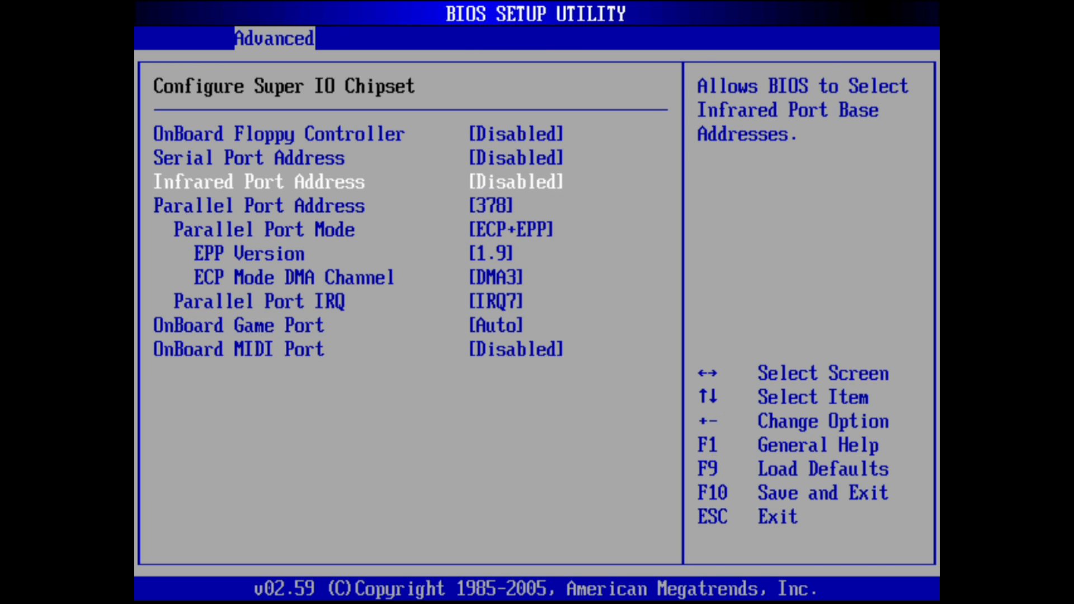
pyautogui.press('Down')
pyautogui.press('Return')
pyautogui.press('Up')
pyautogui.press('Return')
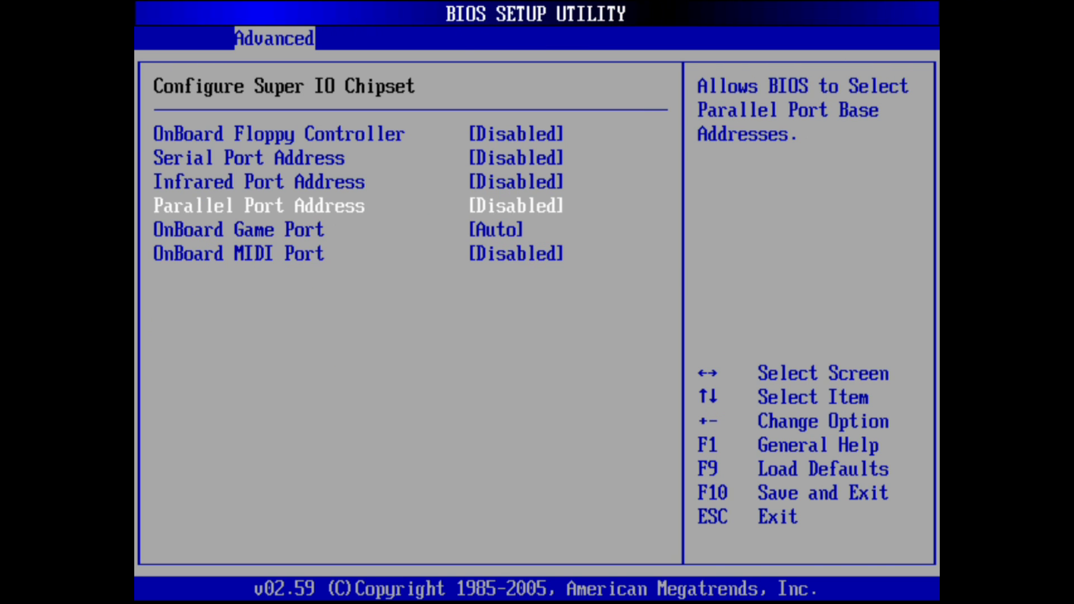
pyautogui.press('Down')
pyautogui.press('Return')
pyautogui.press('Down')
pyautogui.press('Down')
pyautogui.press('Return')
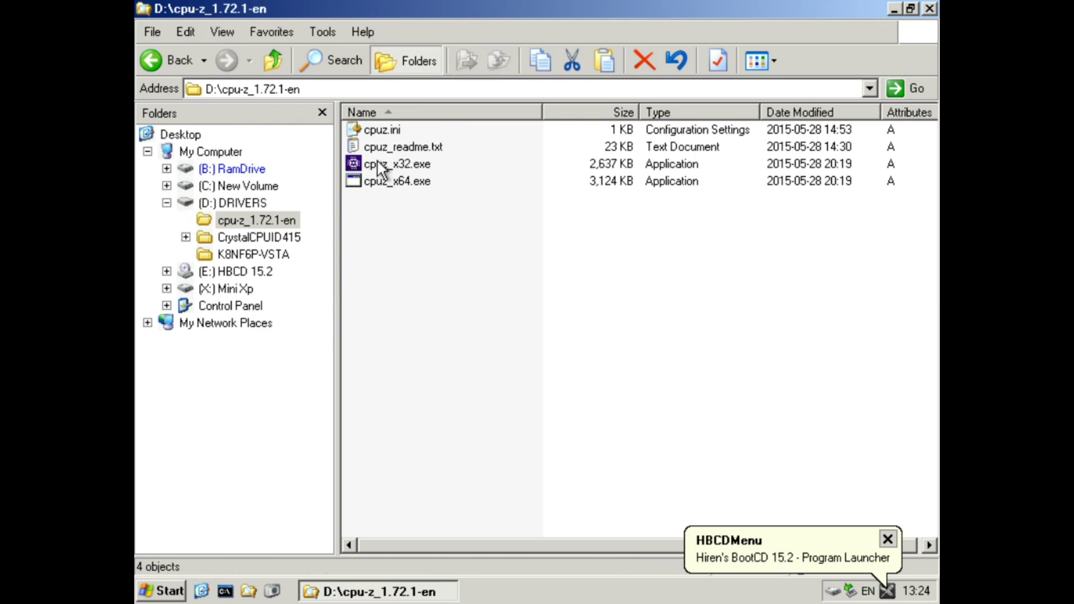
# Launch cpuz_x32.exe to check for an Athlon 64 3400+ Venice, Socket 754, ~2410 MHz
pyautogui.doubleClick(376, 162)
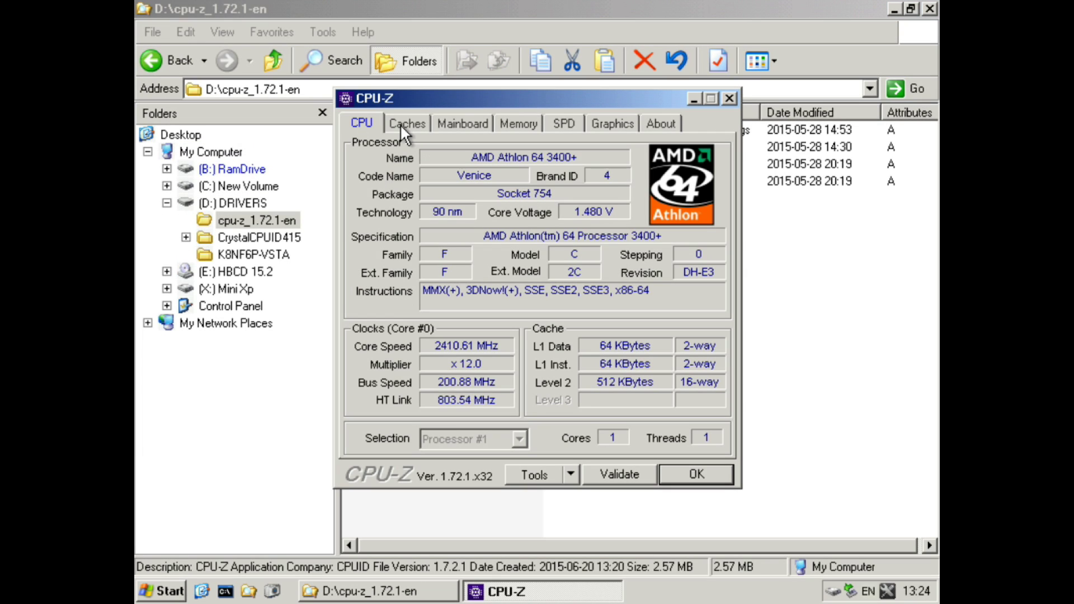